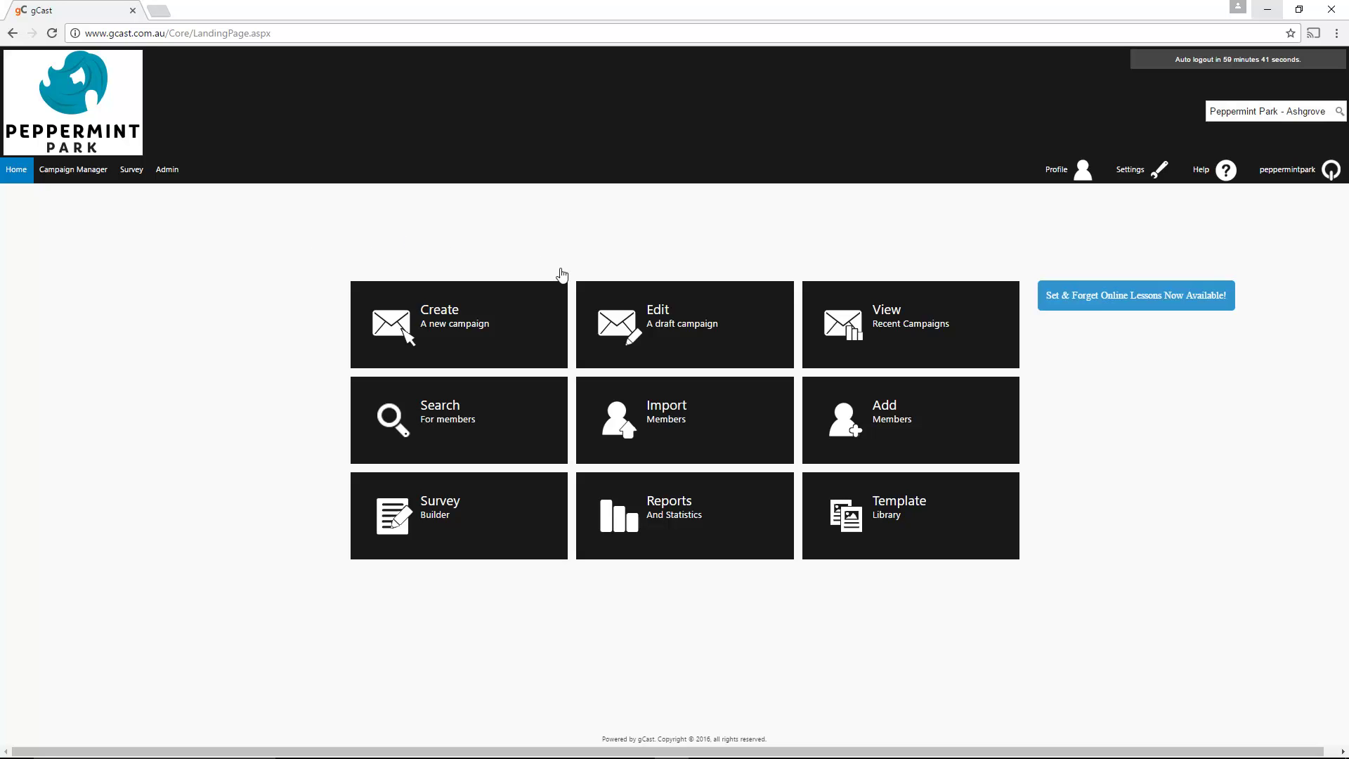
On the member import page, upload client import.csv from the Desktop.
click(674, 420)
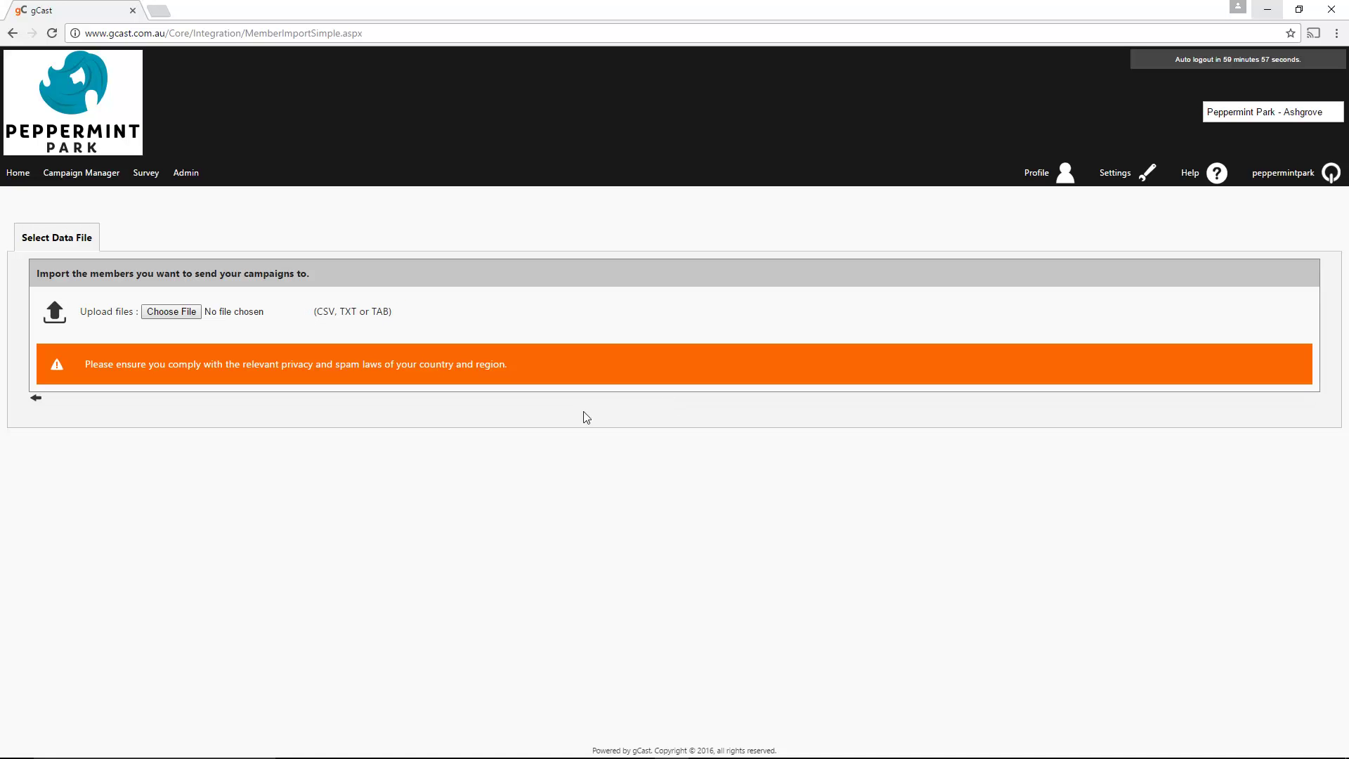
click(171, 312)
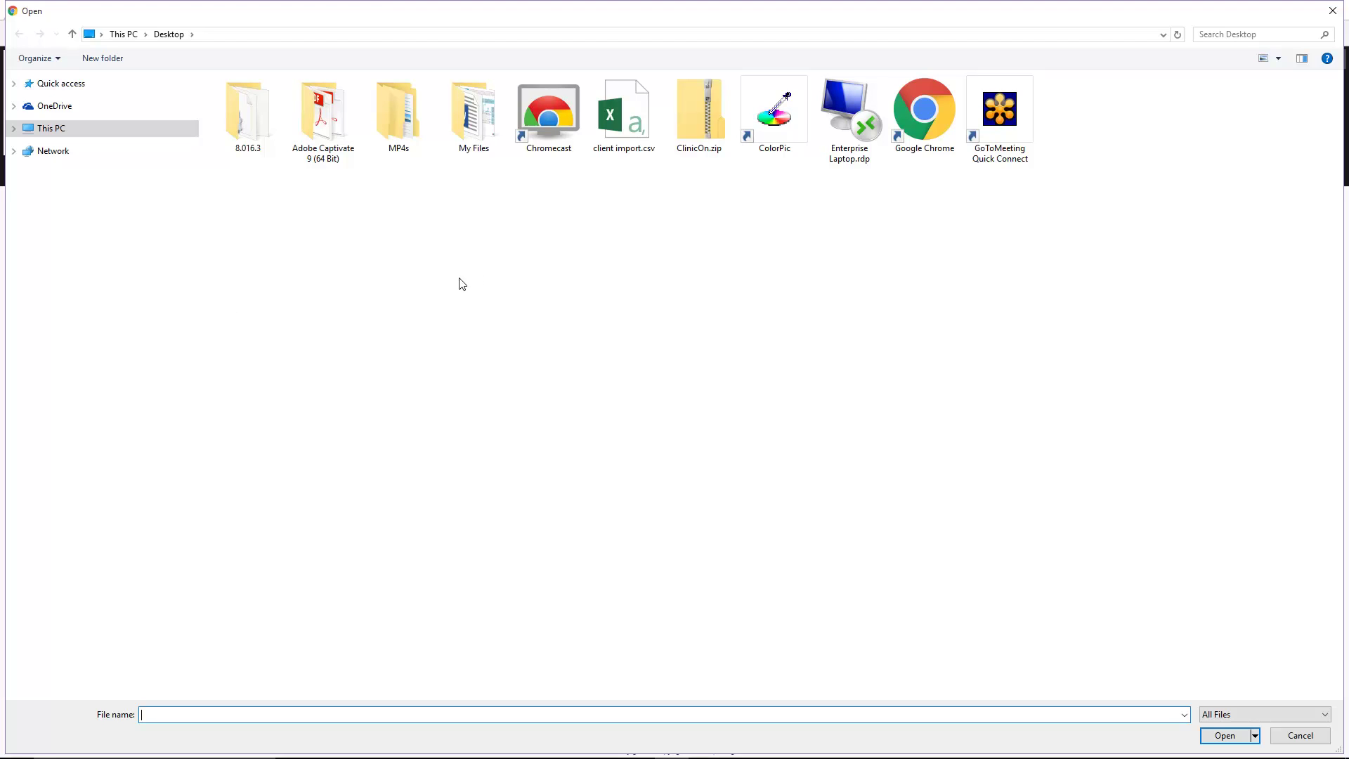
click(624, 109)
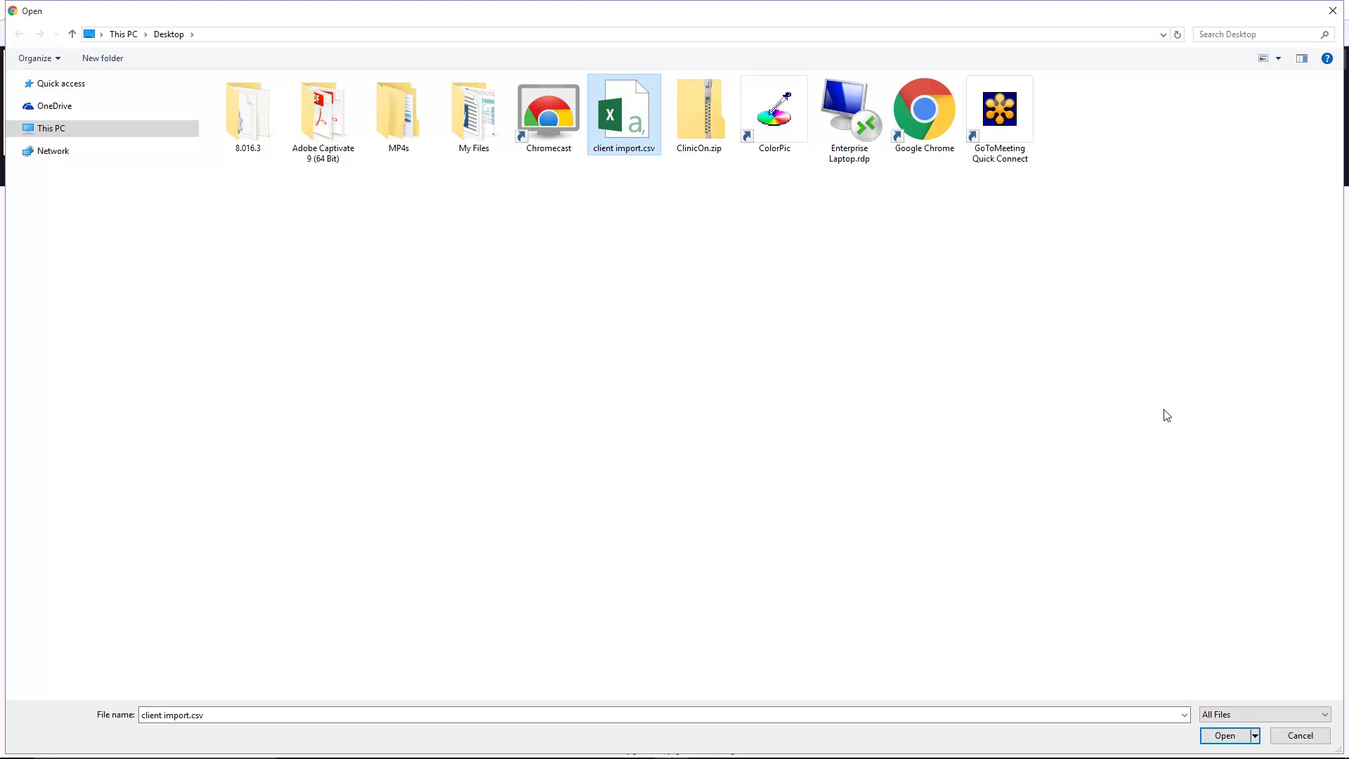
click(1223, 736)
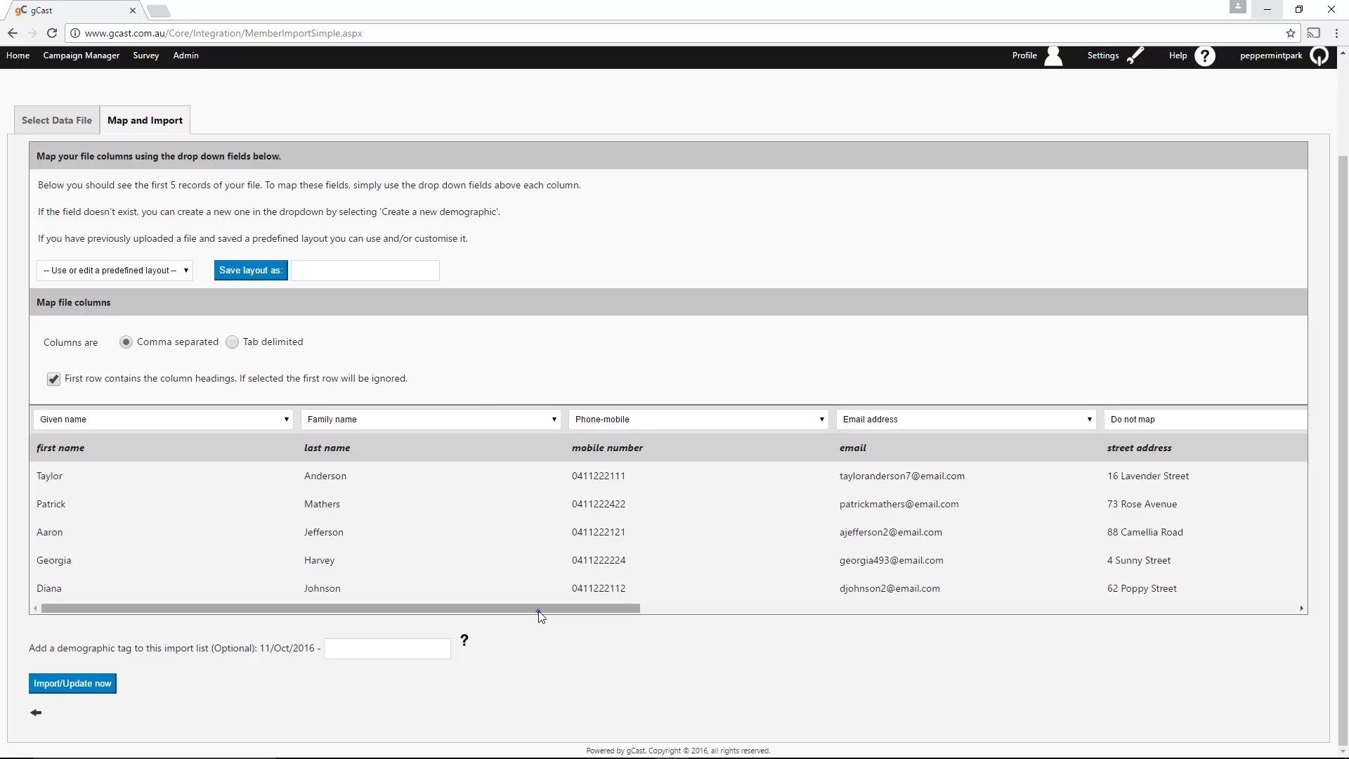
Map the street address column to Postal address line1 and town/suburb to Postal town / suburb.
drag(539, 616, 981, 649)
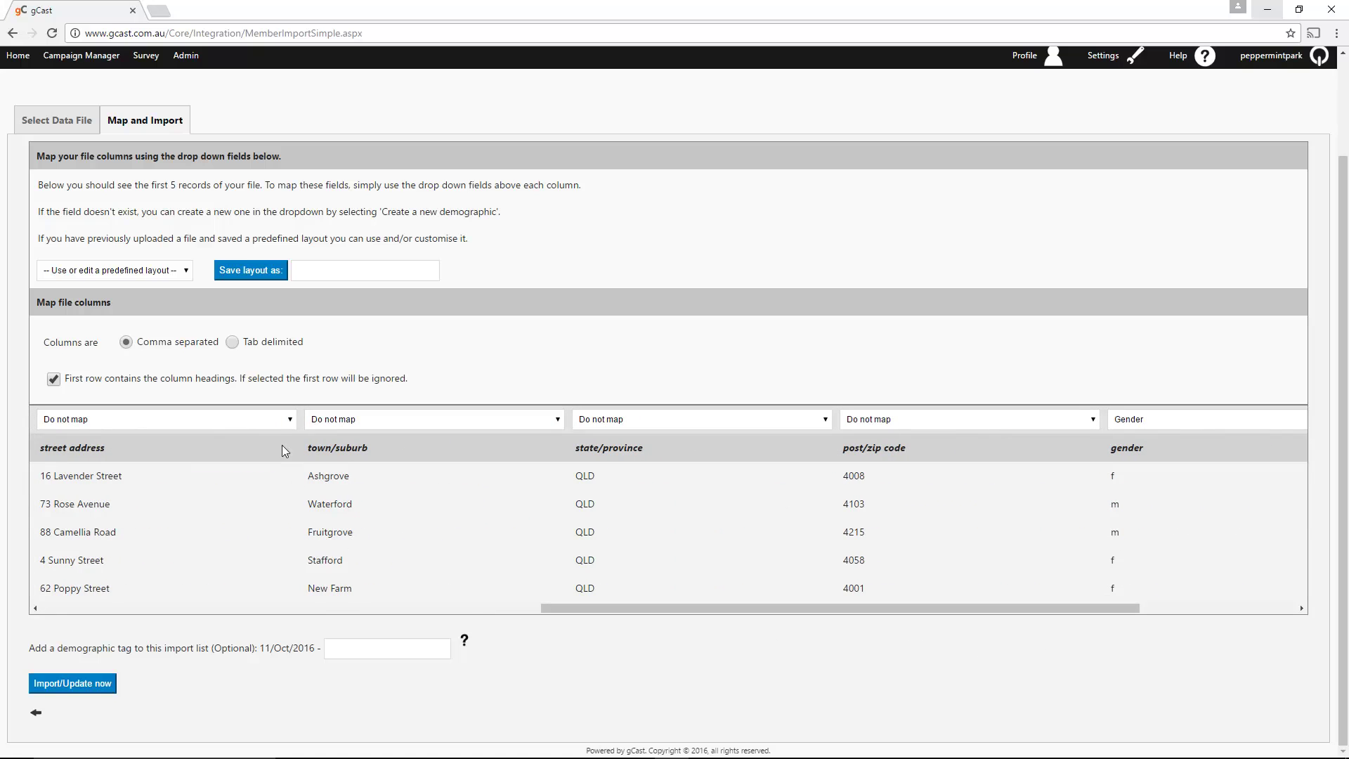
click(280, 425)
drag(289, 457, 287, 526)
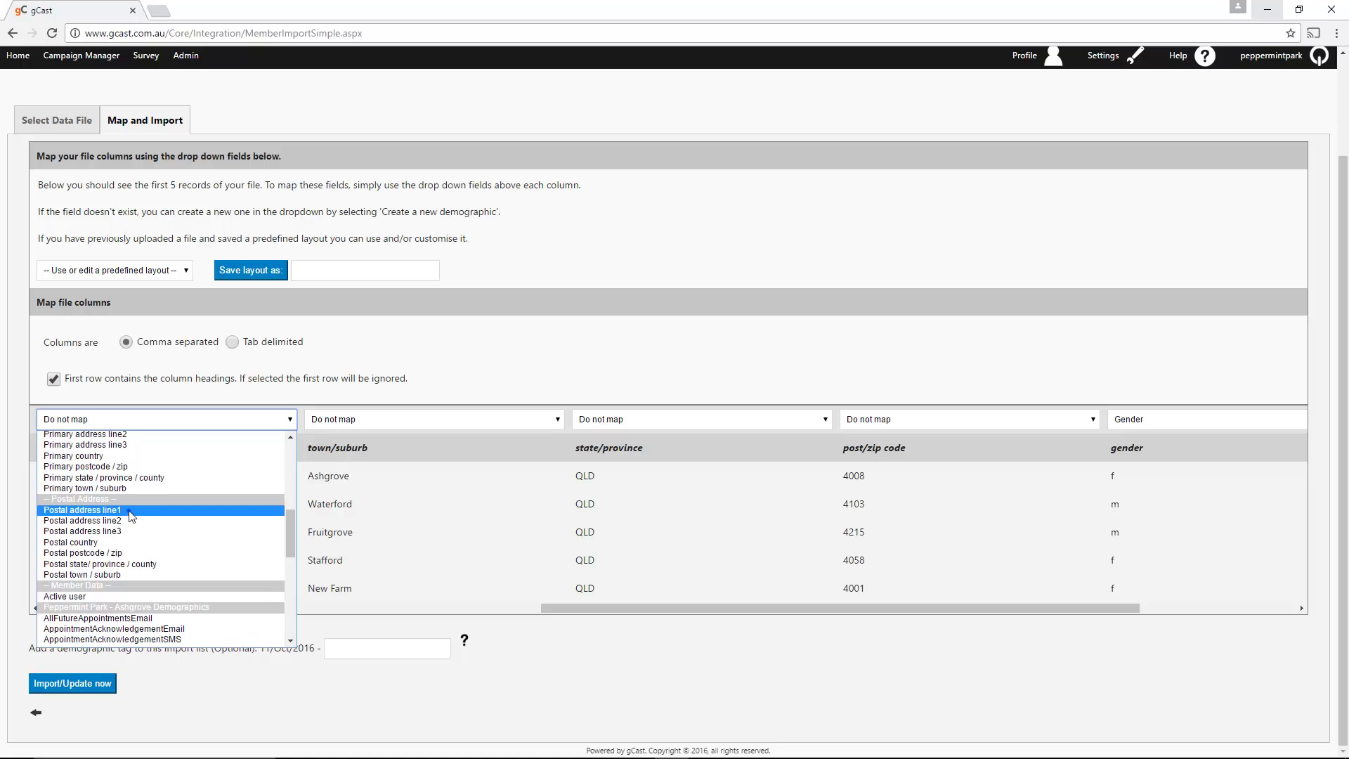
click(164, 515)
click(450, 422)
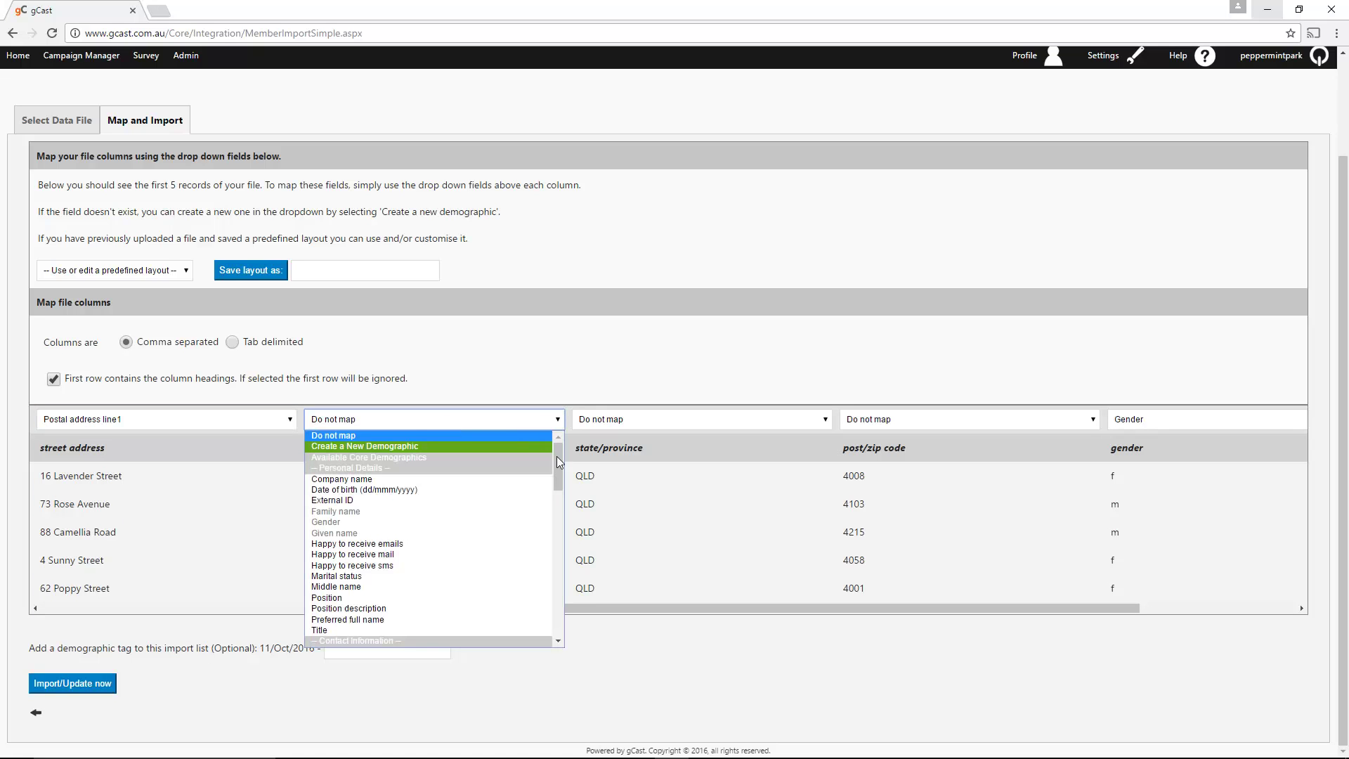
drag(558, 469, 567, 547)
click(395, 546)
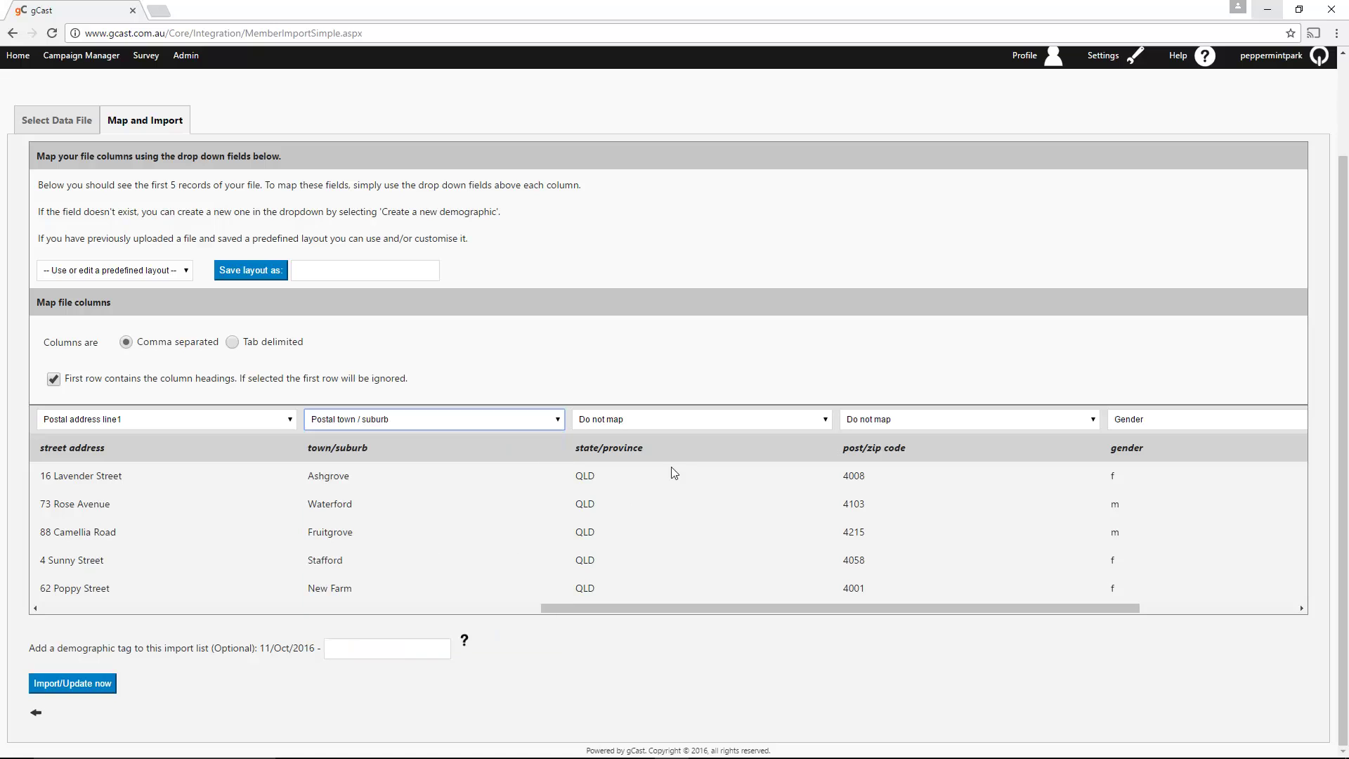
Map state/province to Postal state/province/county and post/zip code to Postal postcode / zip.
click(686, 419)
drag(826, 461, 791, 538)
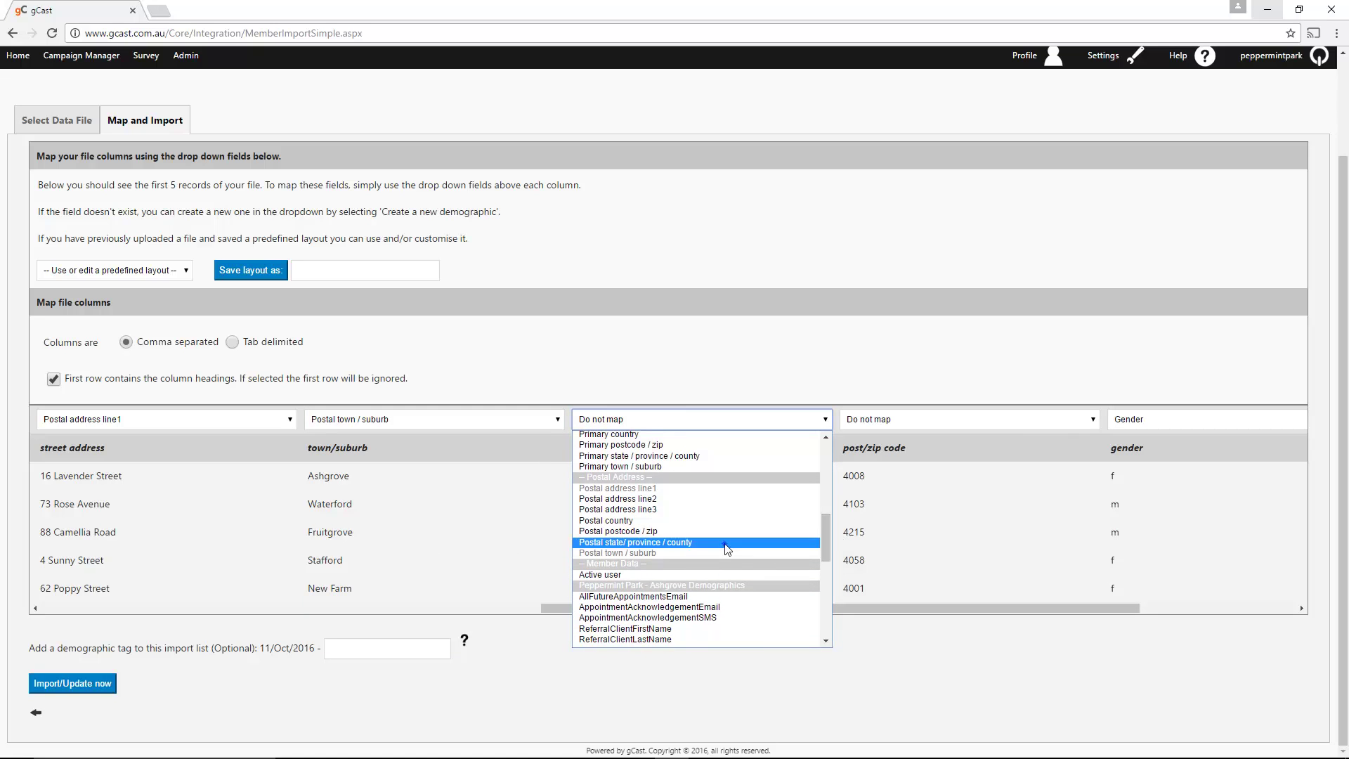
click(728, 543)
click(954, 421)
drag(1095, 475, 1064, 546)
click(980, 524)
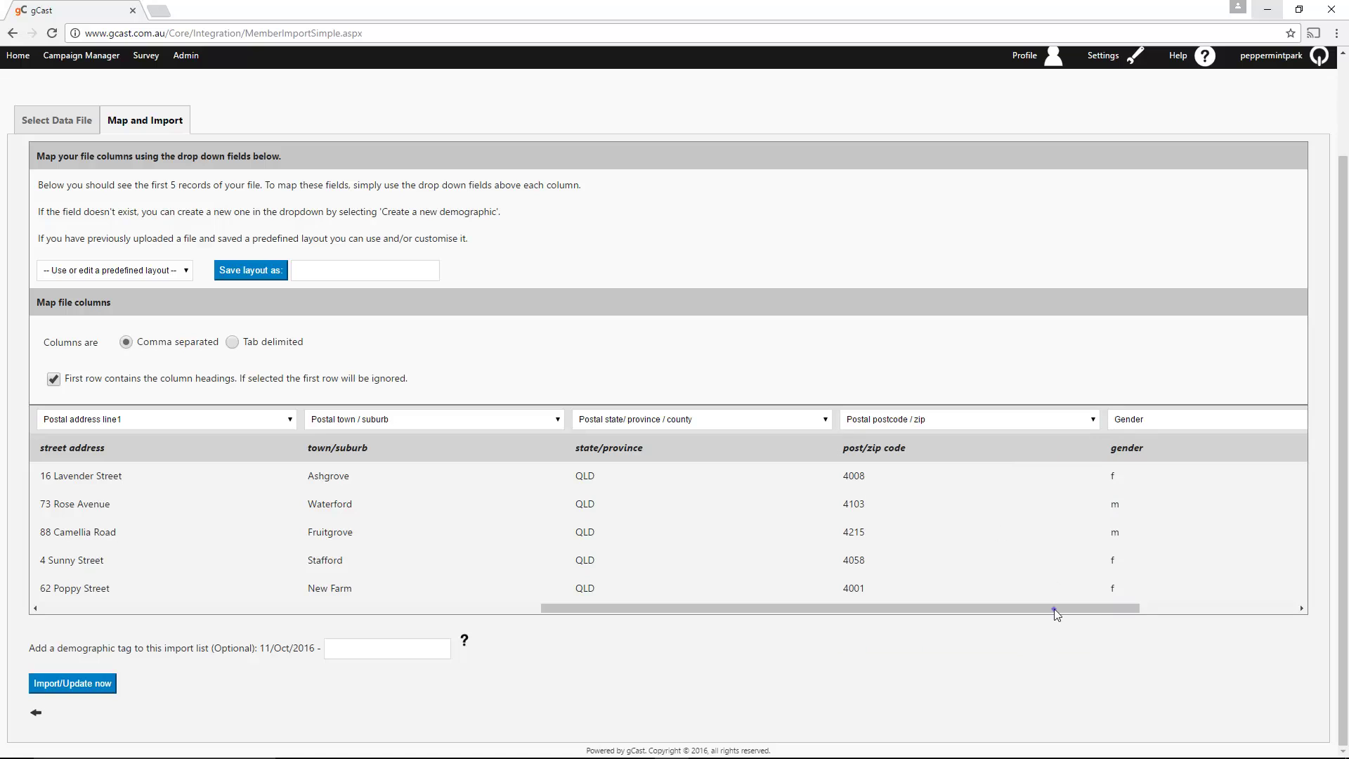
drag(1089, 610, 1246, 616)
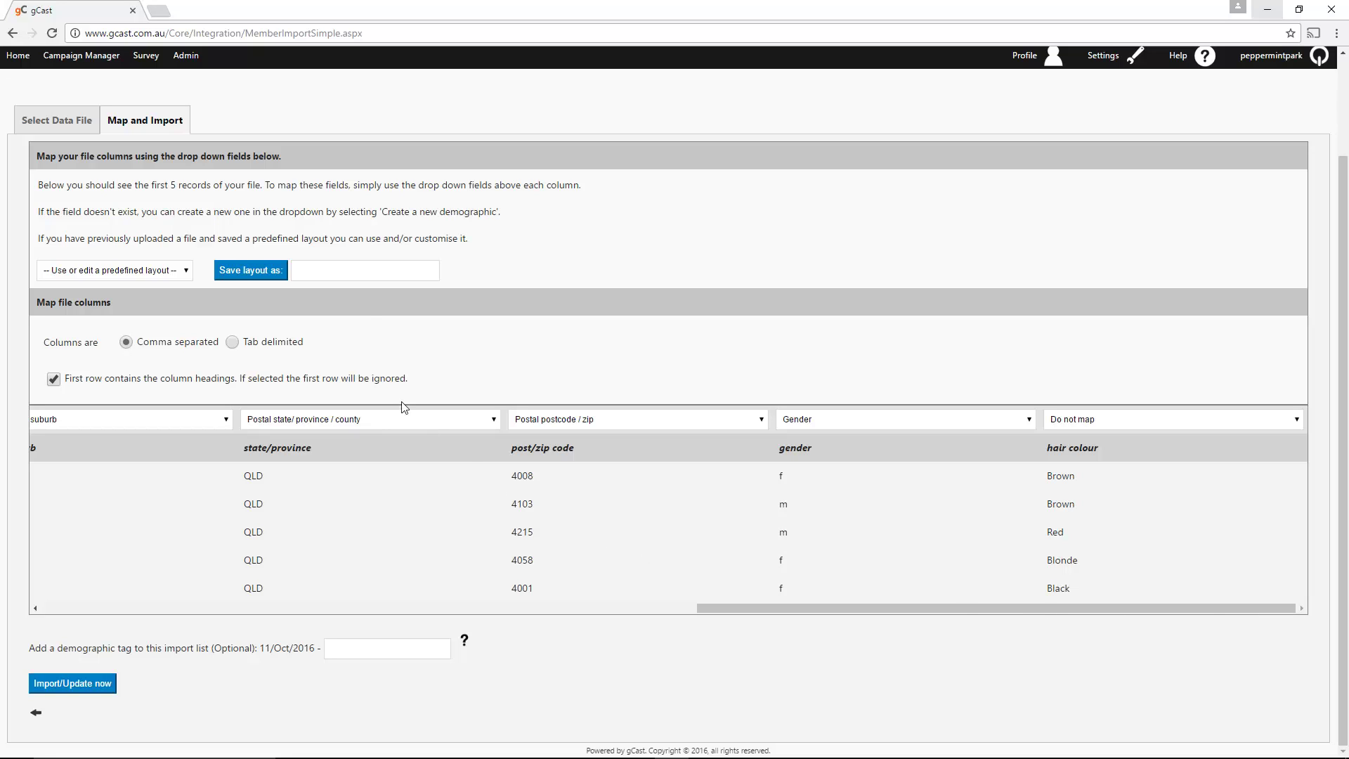
Save the column mapping as layout Expo2 and enter the demographic tag 'Hair Expo 2016'.
click(363, 274)
text(Expo2)
click(279, 271)
click(360, 649)
text(Hair Expo 2016)
Run Import/Update now for the five records, dismiss the success alert, and go Home.
click(77, 683)
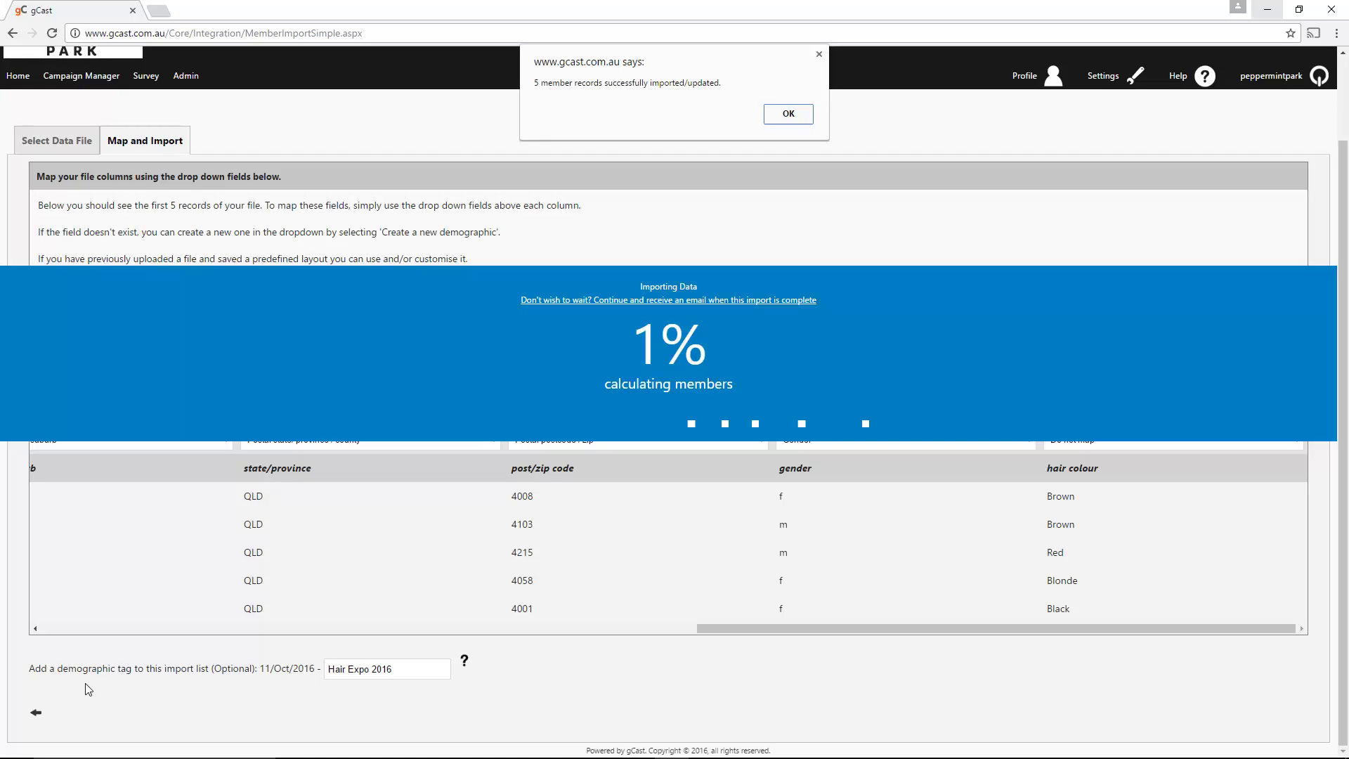
click(788, 115)
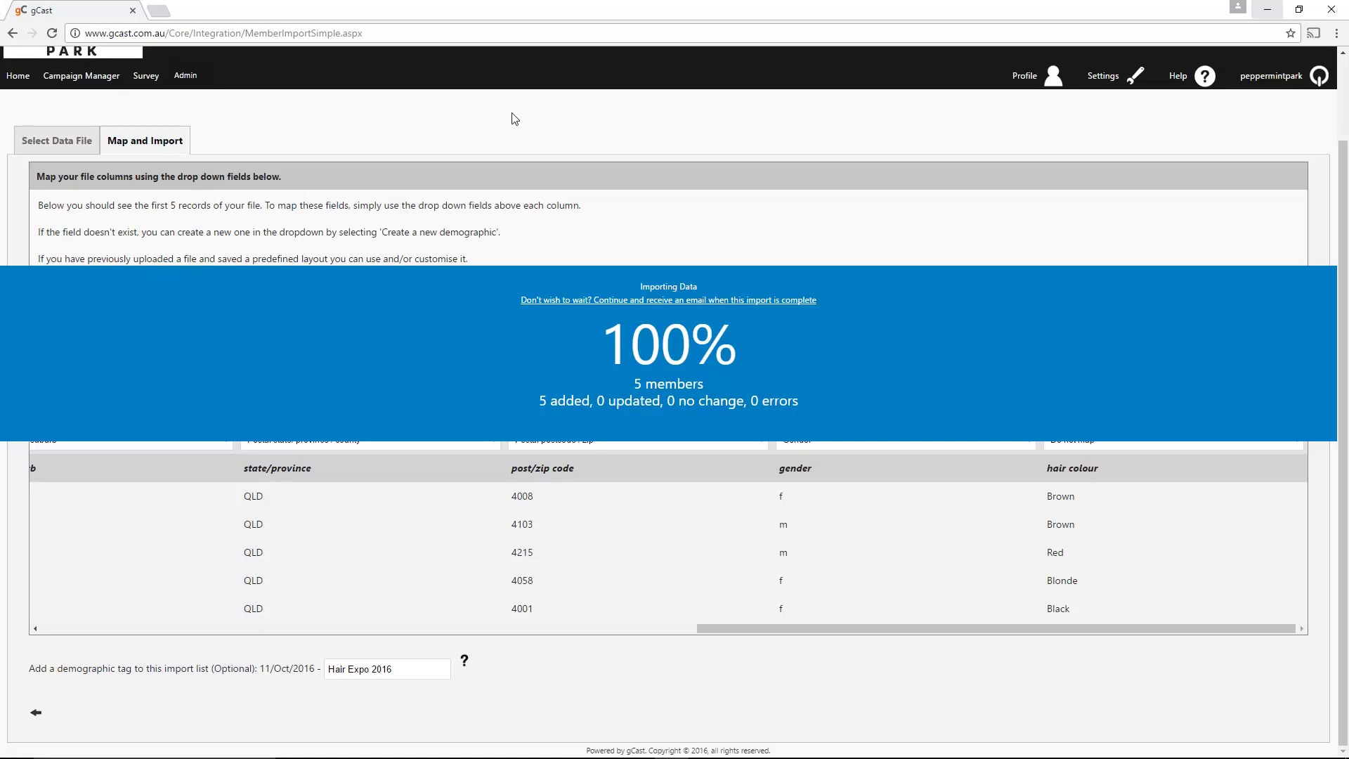
click(18, 77)
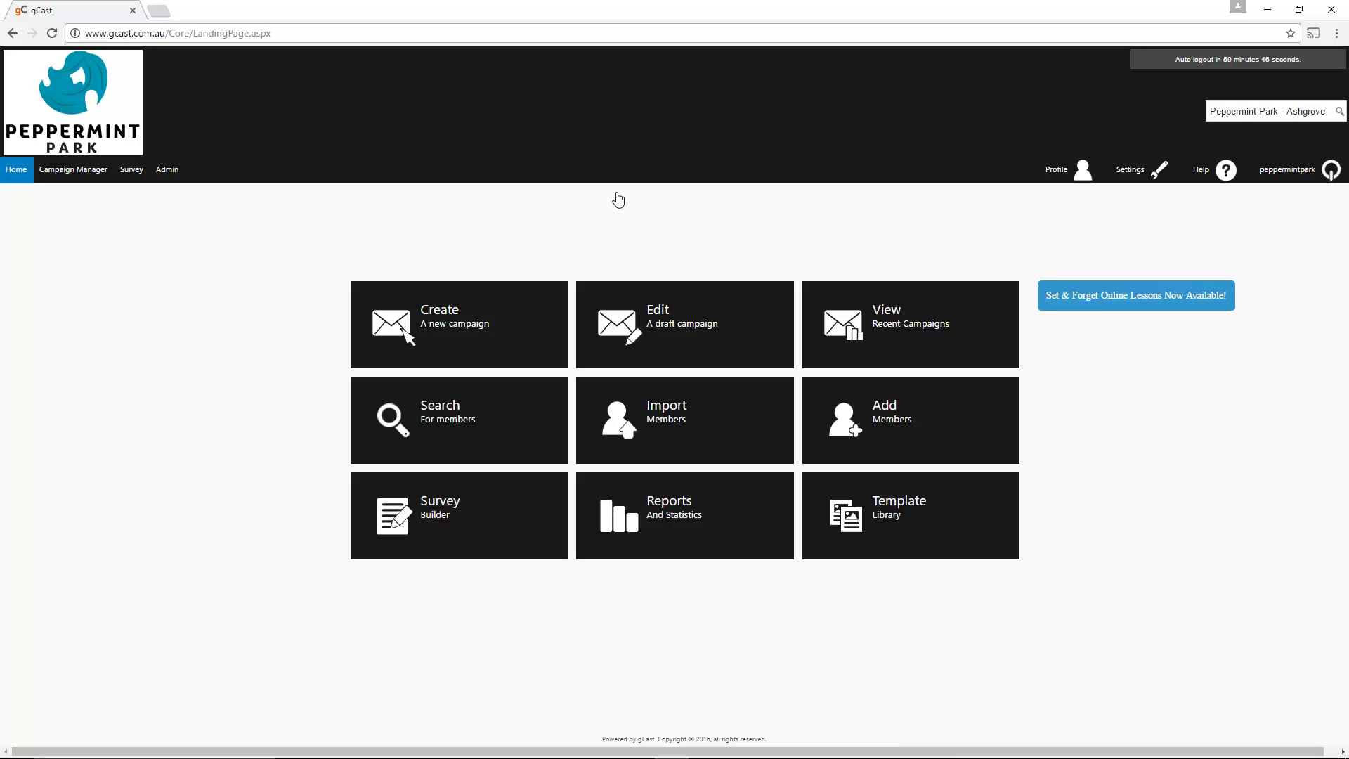
Open the draft Special October offer campaign's Demographics section.
click(679, 325)
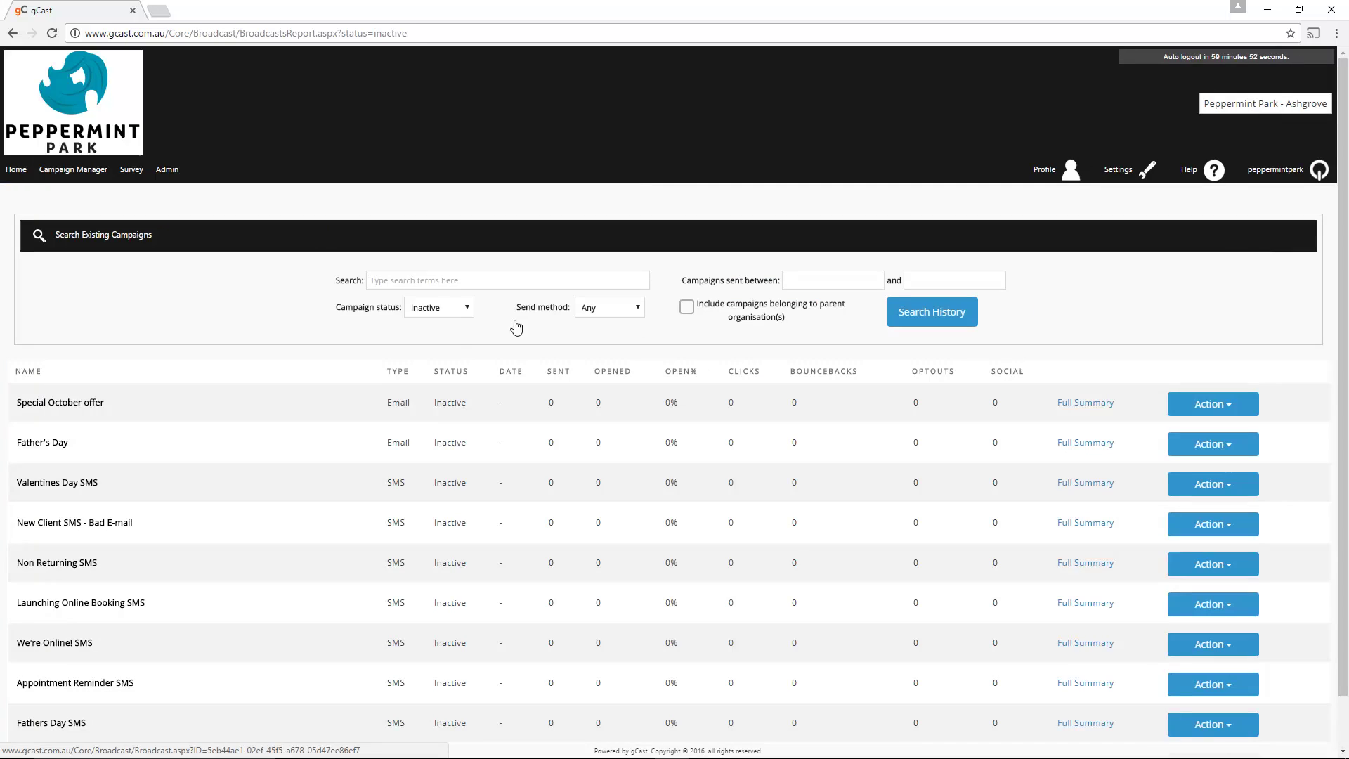
click(92, 405)
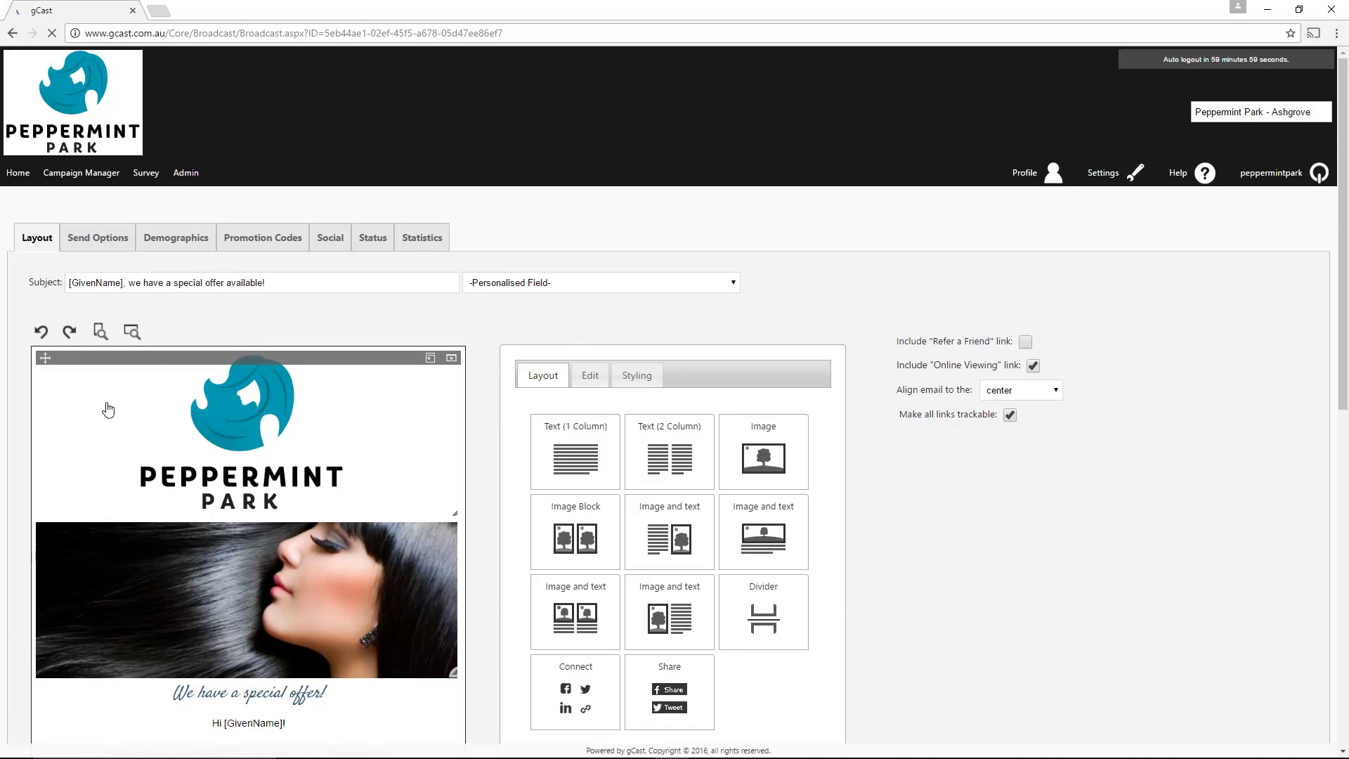
click(180, 241)
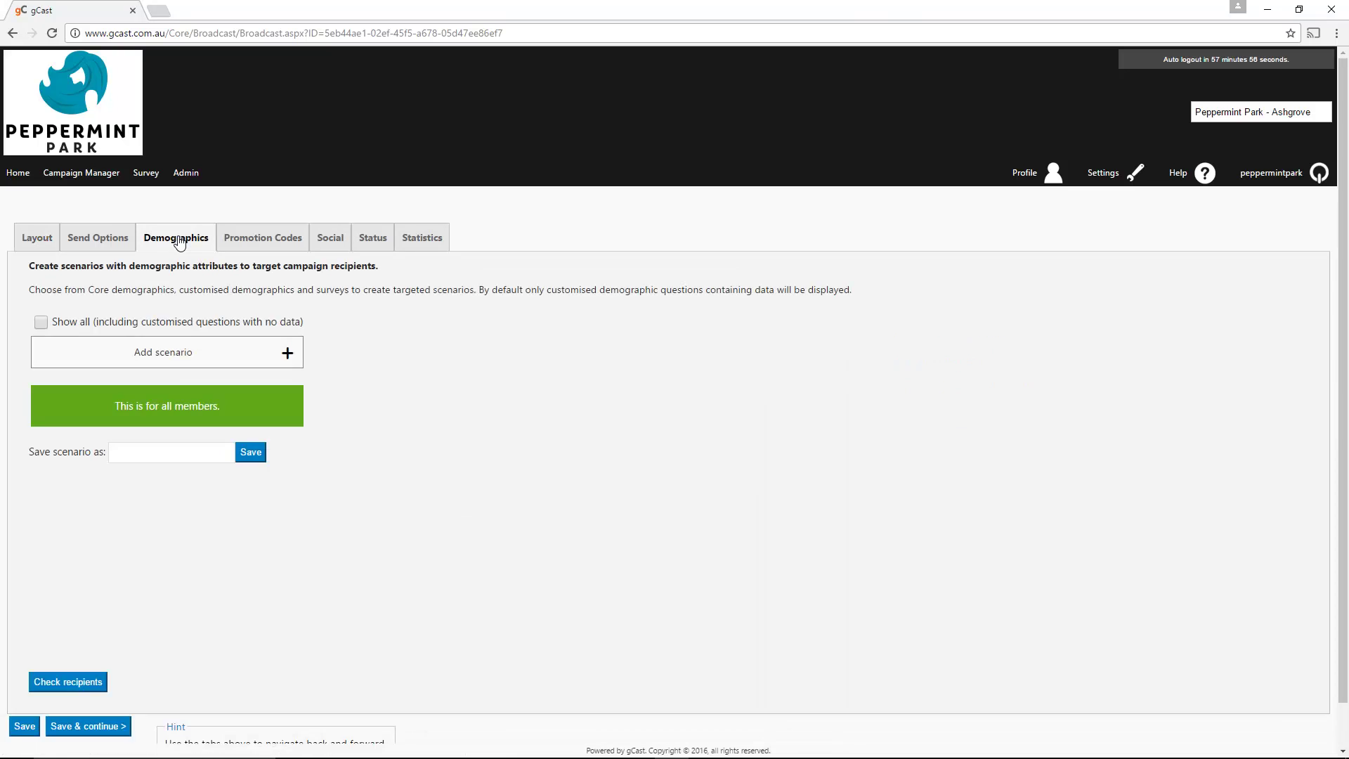
Add a scenario: Ashgrove Demographics > Demographics > Manual Import lists is 11/Oct/2016 Hair Expo 2016.
click(288, 352)
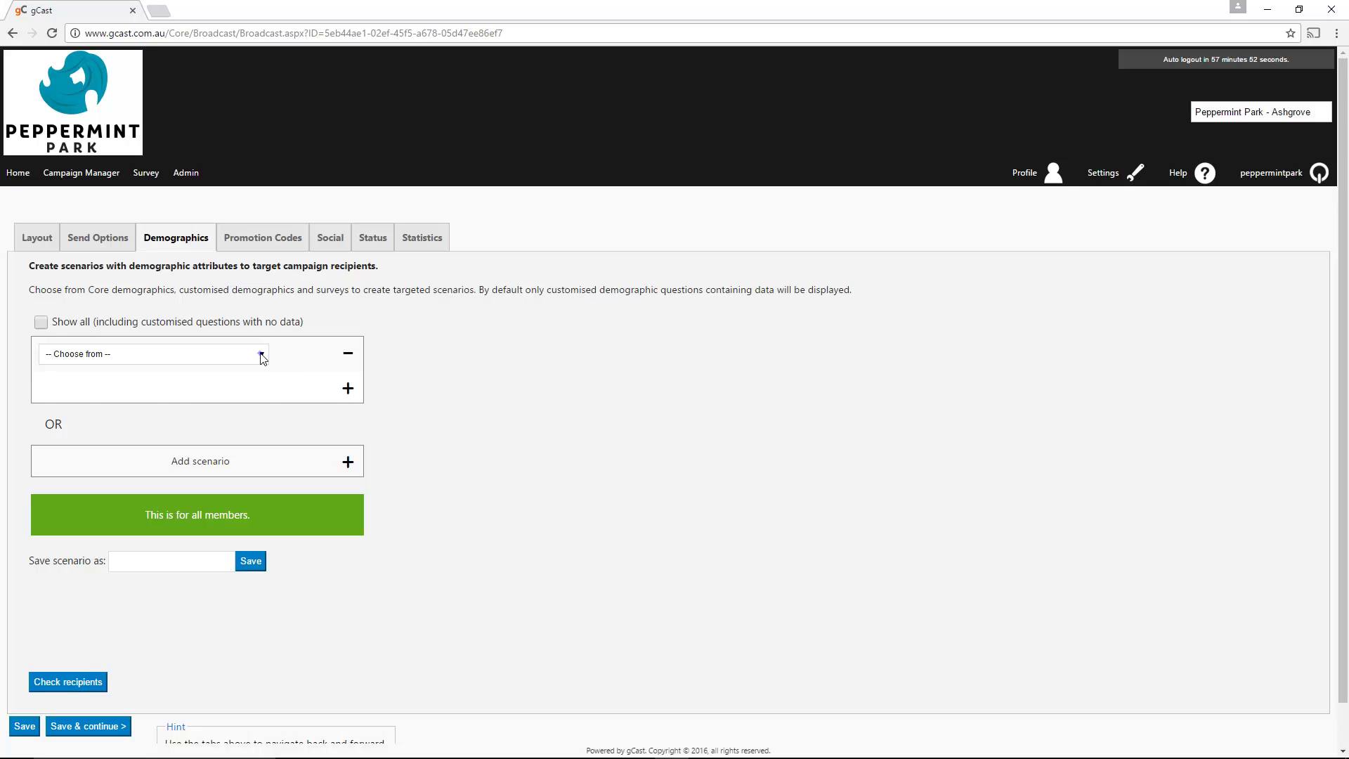
click(261, 355)
click(166, 403)
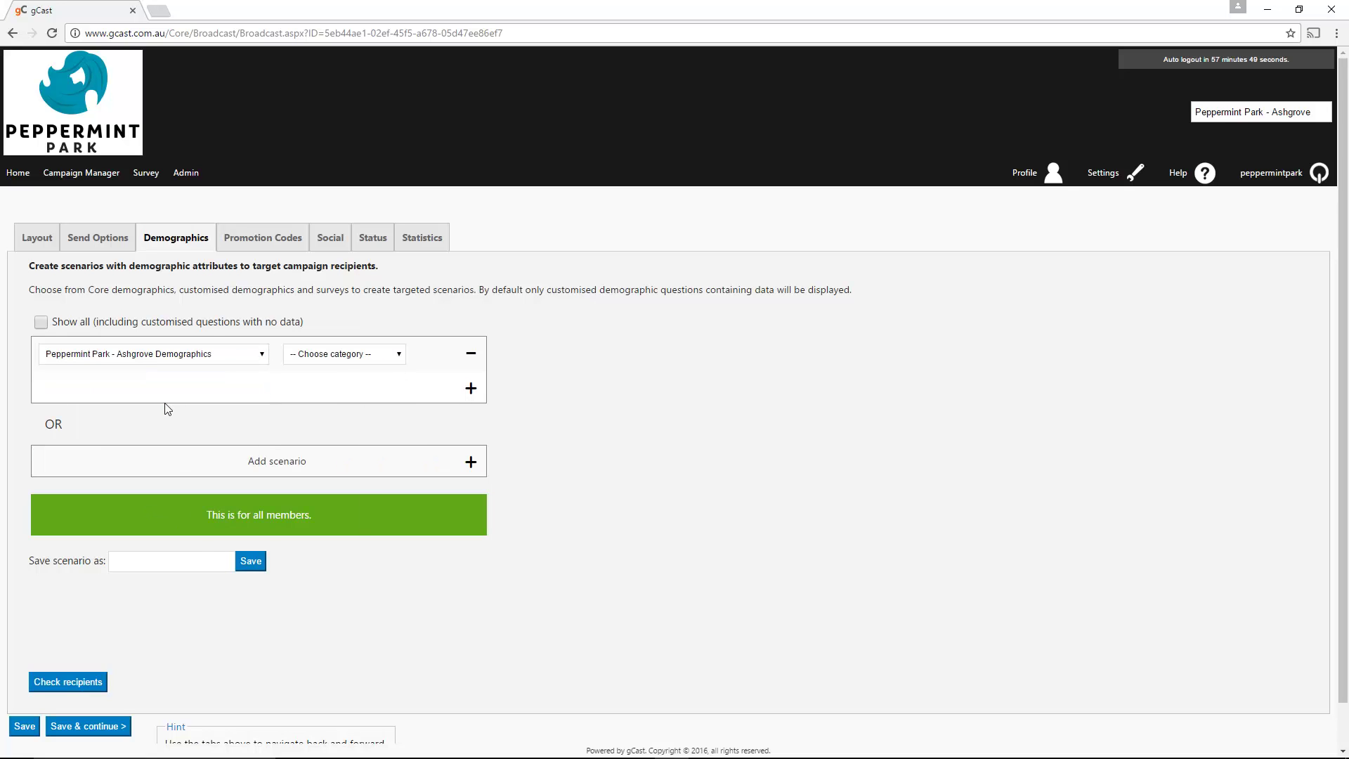
click(380, 355)
click(331, 381)
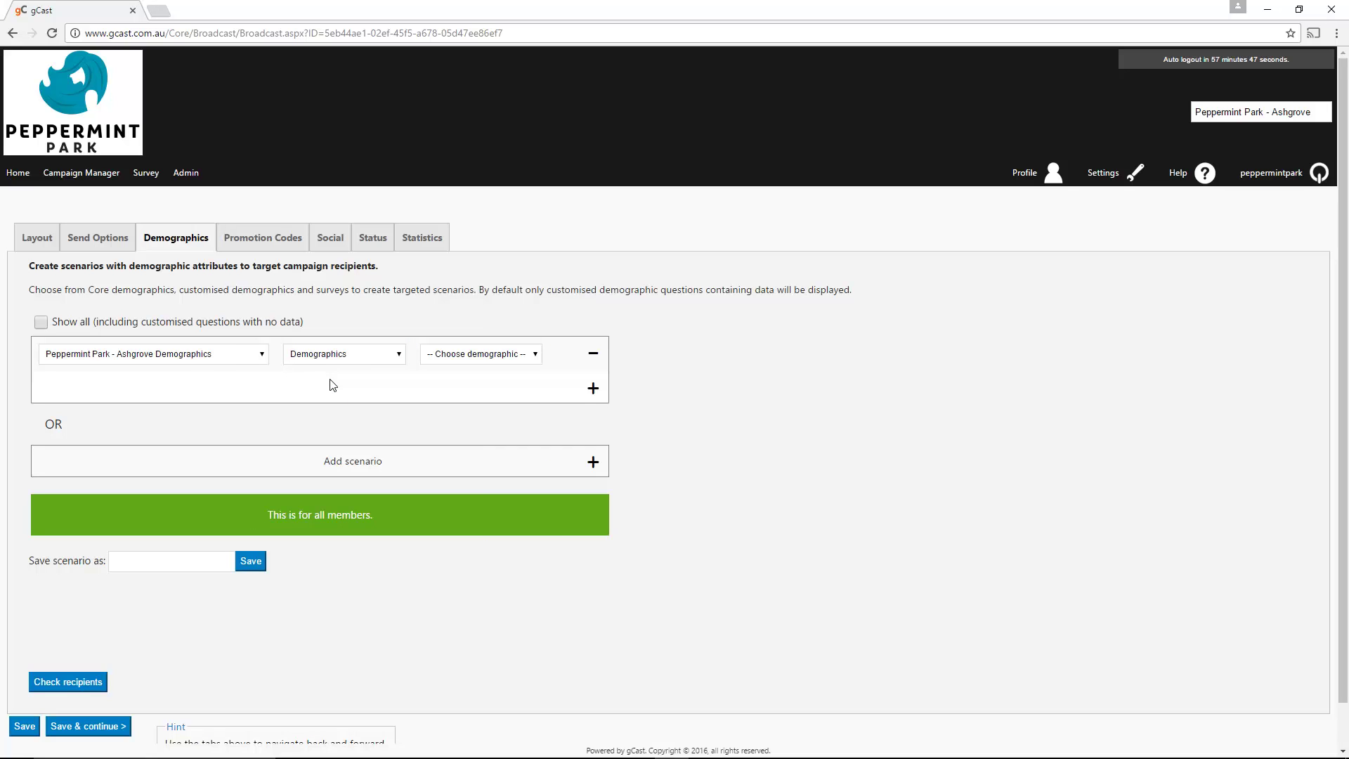
click(496, 357)
click(491, 382)
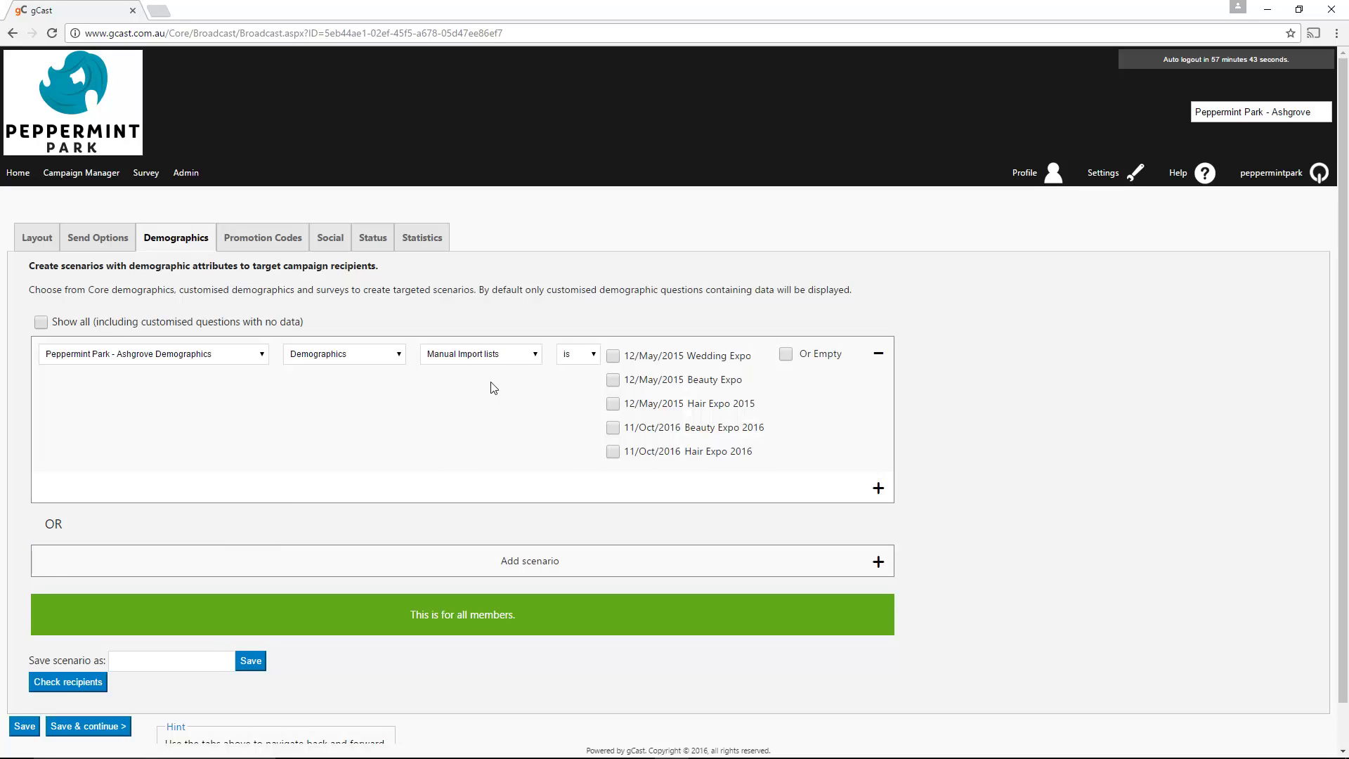
click(612, 452)
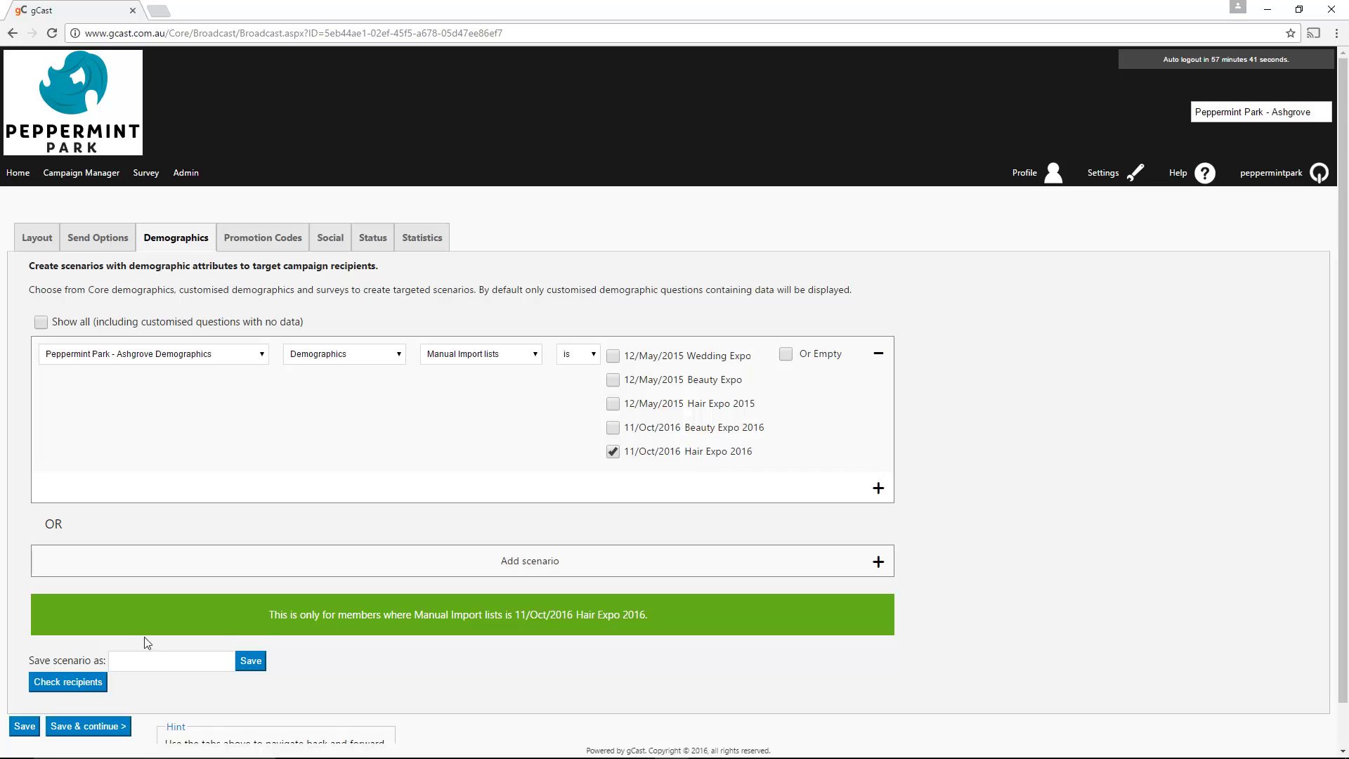
Check recipients to confirm the Hair Expo 2016 scenario reaches 5 members.
click(75, 685)
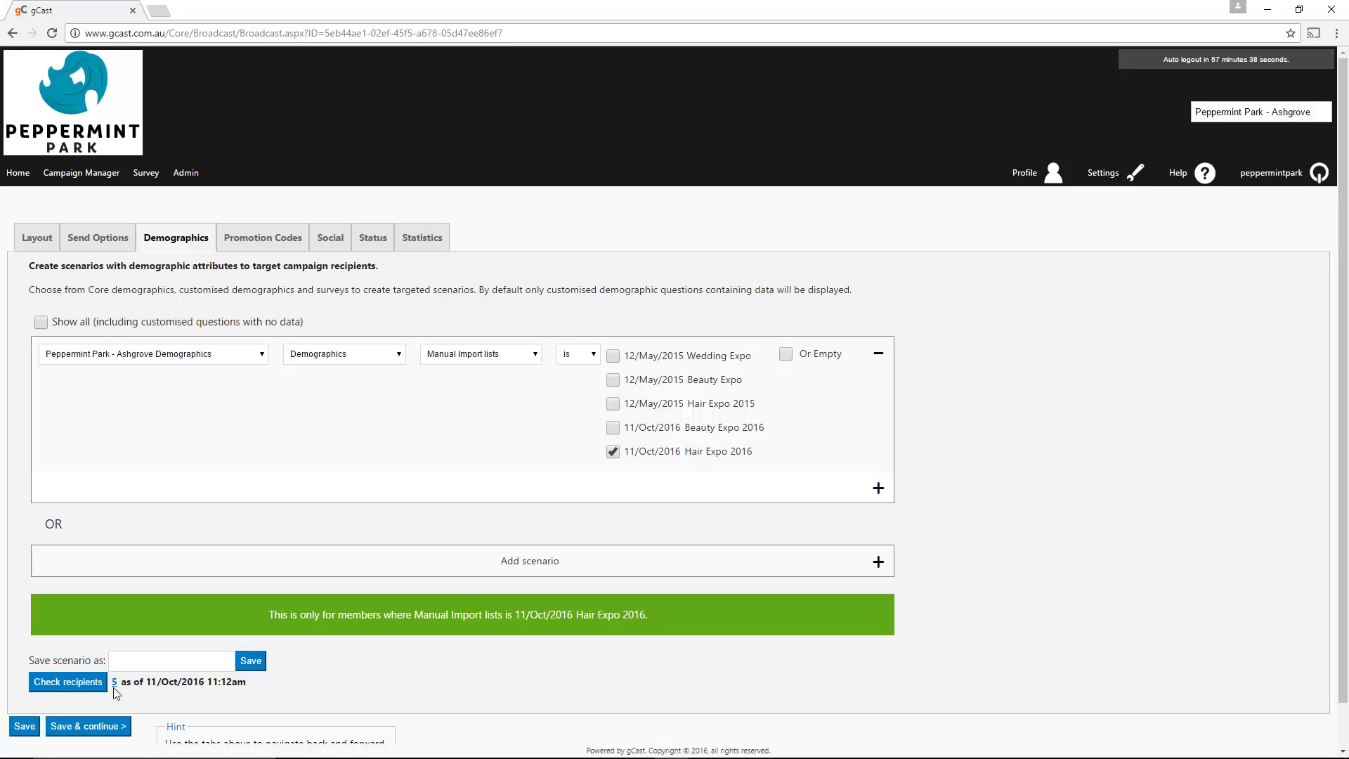